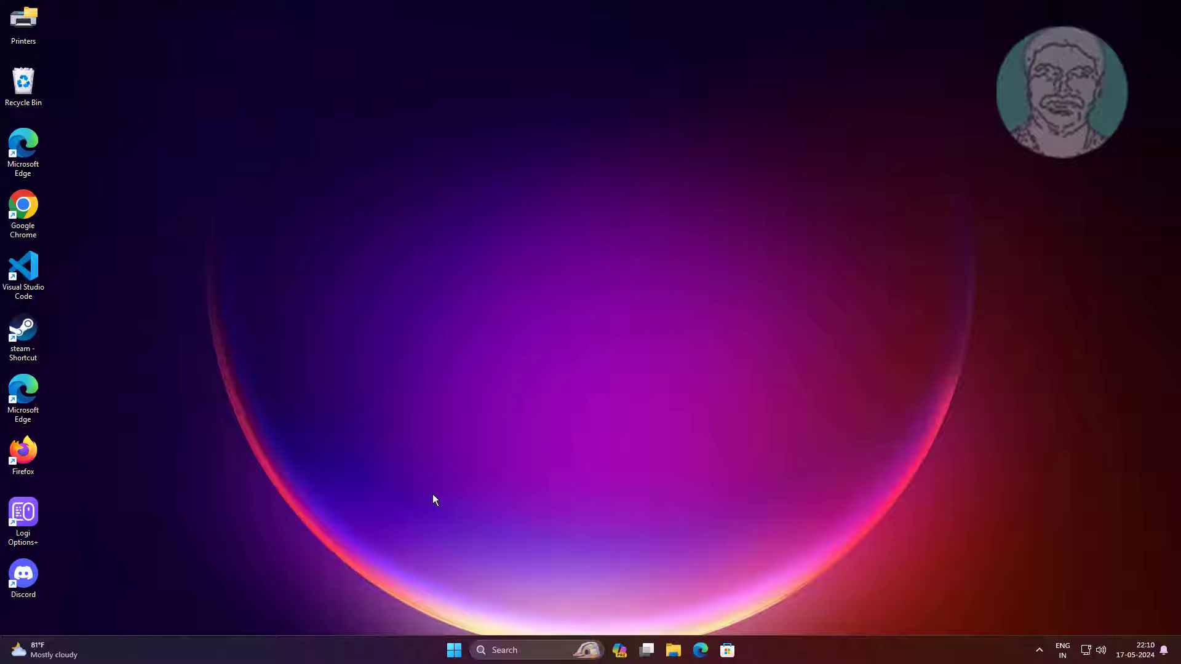
Step: Search Windows for secpol.msc and launch the Local Security Policy console
{"action": "left_click", "coordinate": [526, 649]}
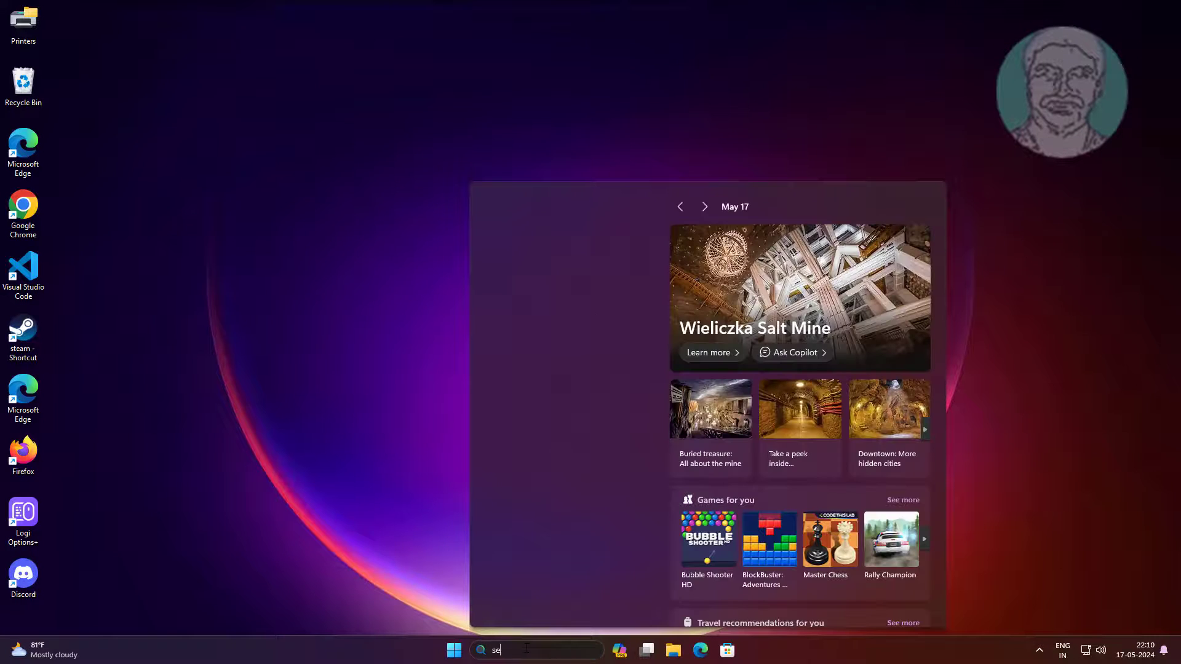
{"action": "type", "text": "secpol"}
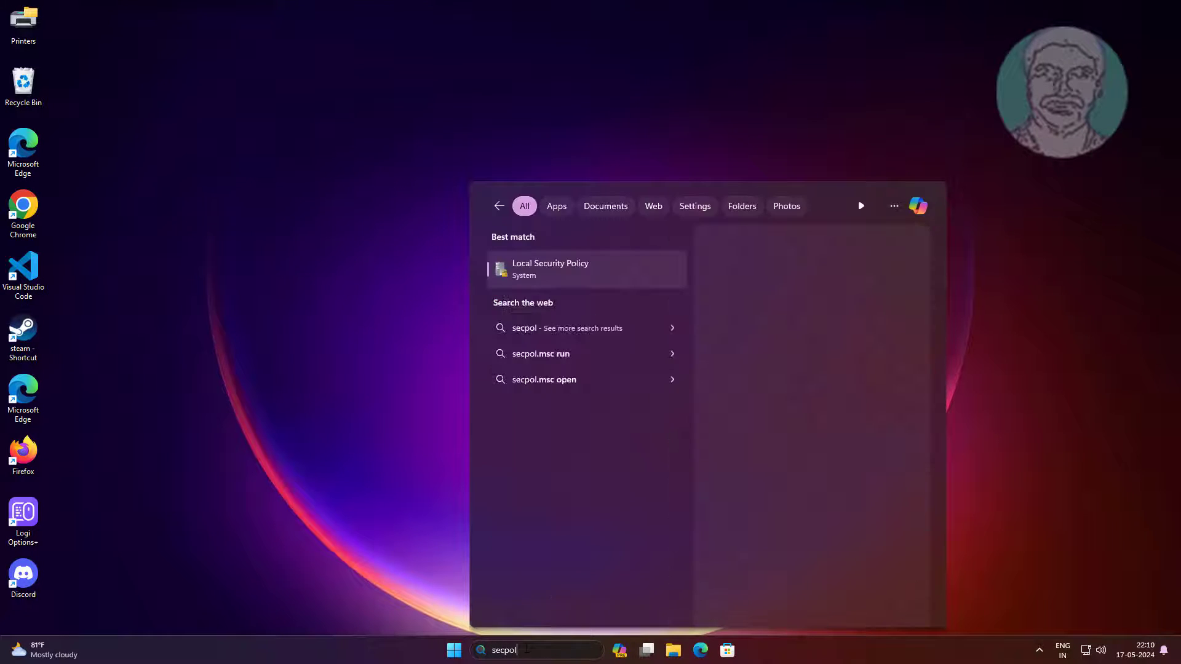
{"action": "type", "text": ".msc"}
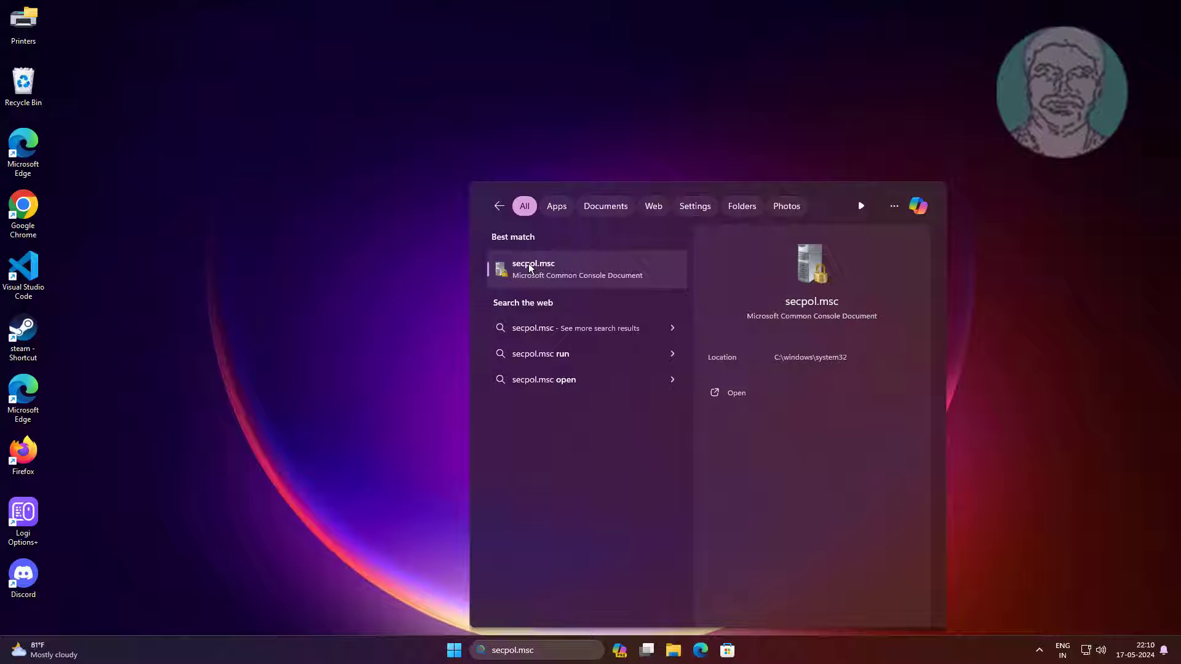
{"action": "left_click", "coordinate": [530, 268]}
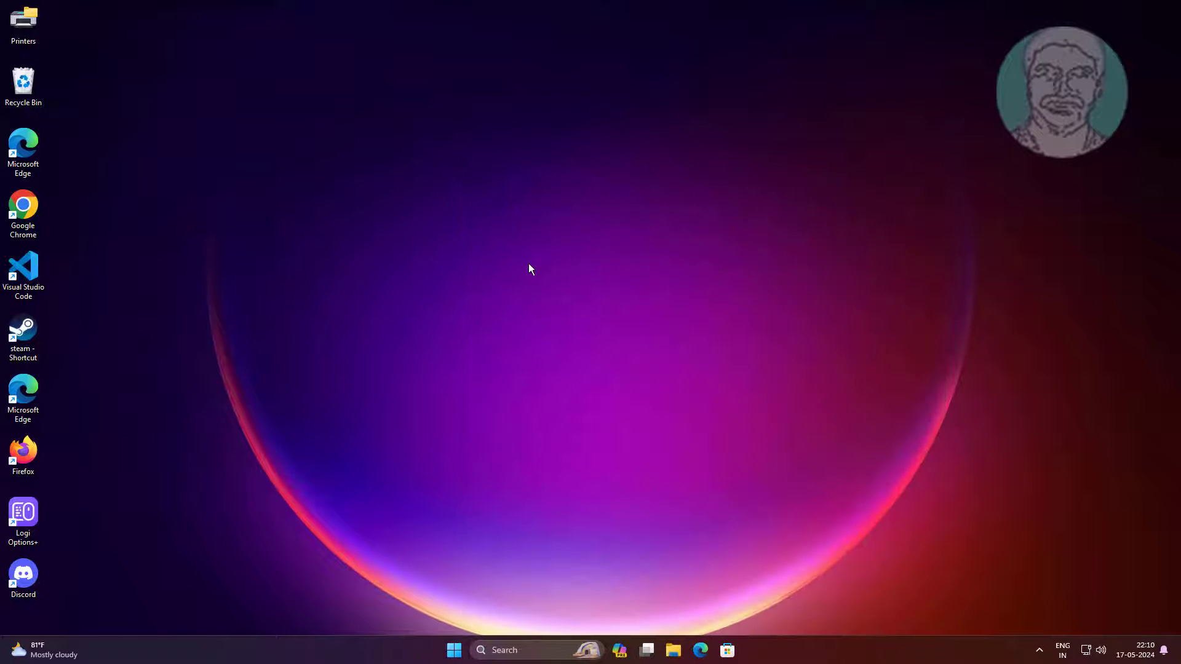
Step: Maximize the console and open Local Policies > User Rights Assignment
{"action": "left_click", "coordinate": [445, 9]}
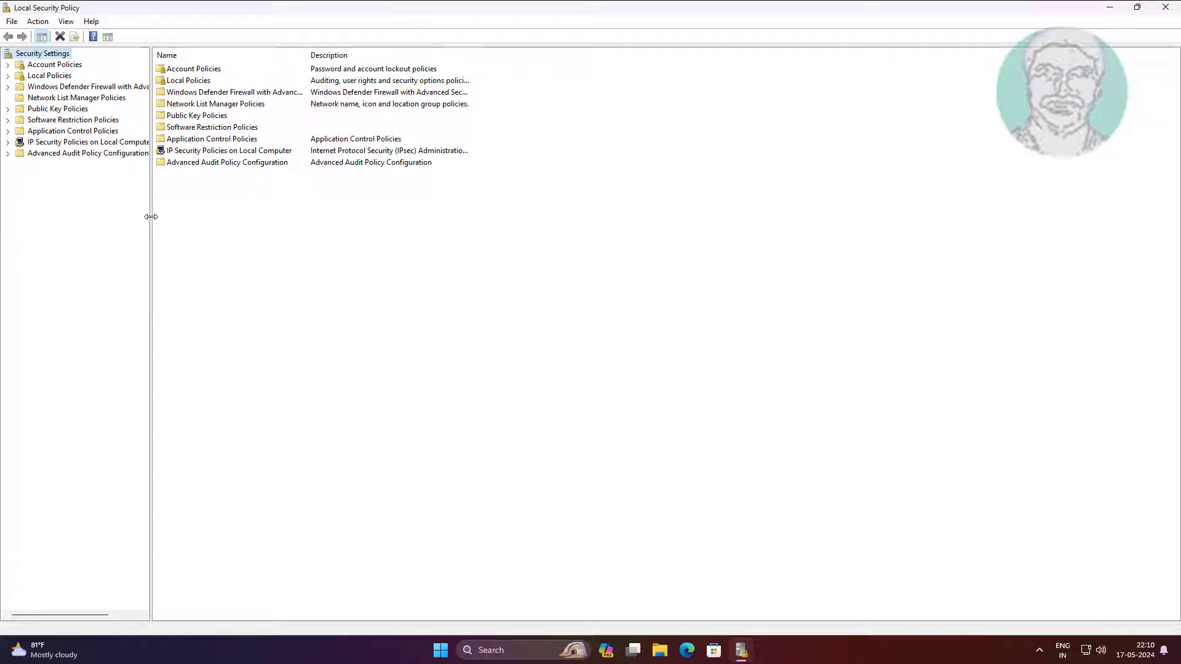
{"action": "left_click_drag", "start_coordinate": [150, 217], "coordinate": [263, 217]}
{"action": "left_click", "coordinate": [37, 76]}
{"action": "left_click", "coordinate": [8, 75]}
{"action": "left_click", "coordinate": [40, 100]}
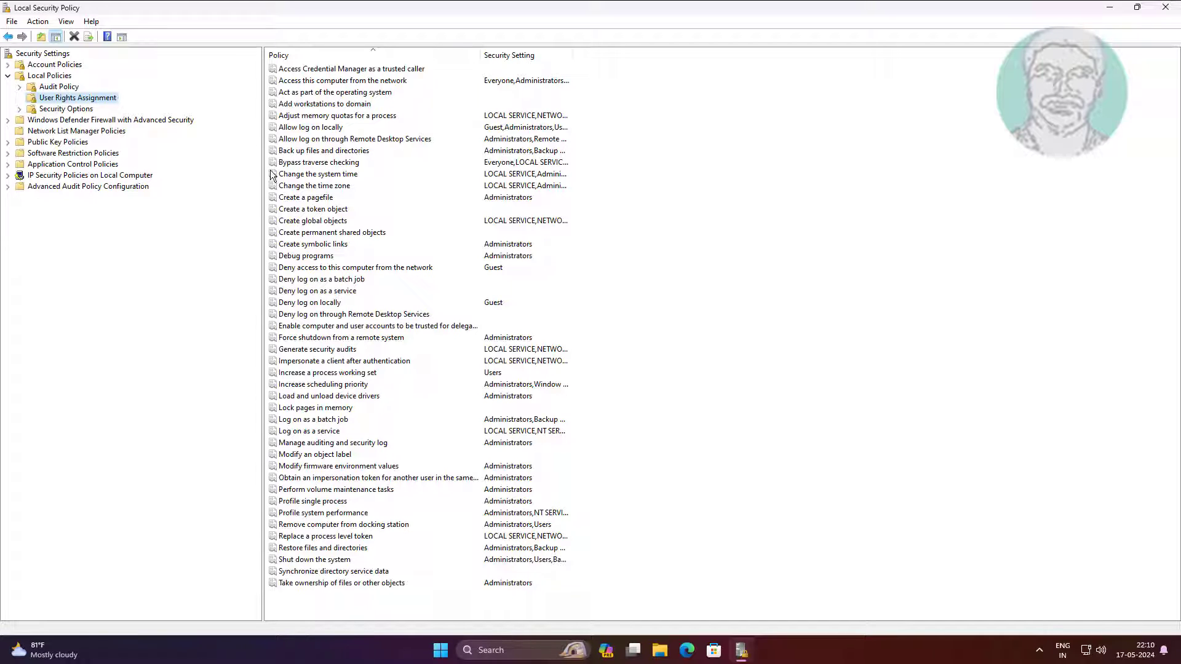
Step: Select the 'Change the time zone' right in the user rights list
{"action": "left_click", "coordinate": [307, 238]}
{"action": "key", "text": "Home"}
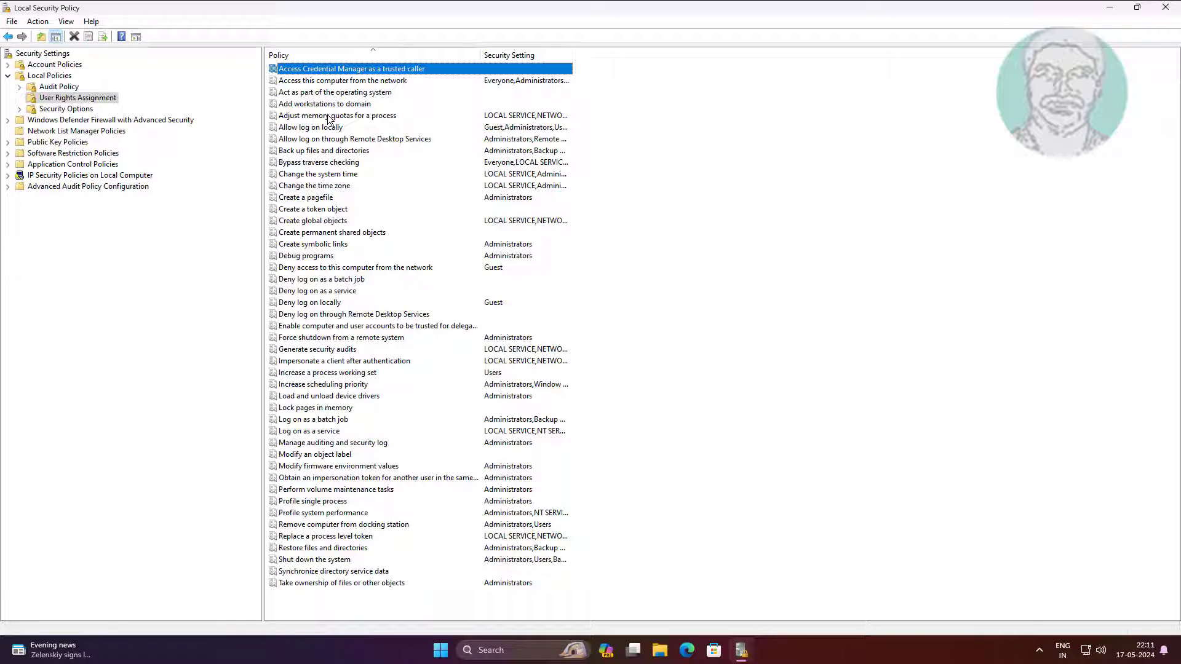
{"action": "key", "text": "c"}
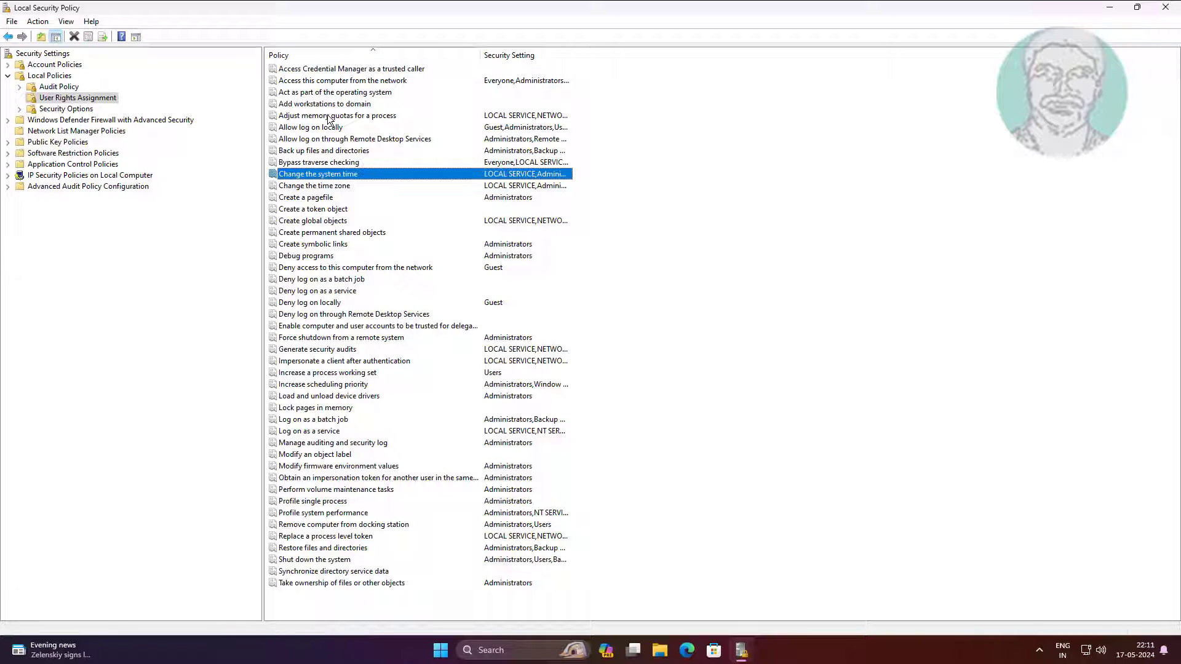
{"action": "left_click", "coordinate": [336, 188]}
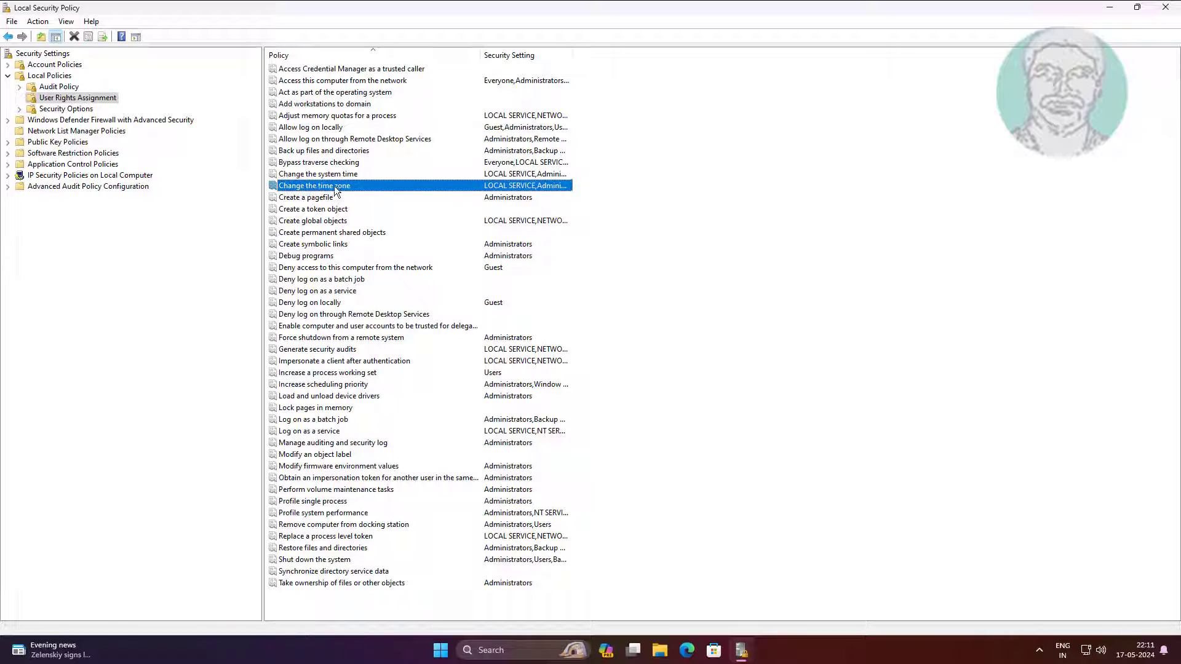
Step: Open 'Change the time zone' properties and add a user or group, including Groups in object types
{"action": "double_click", "coordinate": [385, 190]}
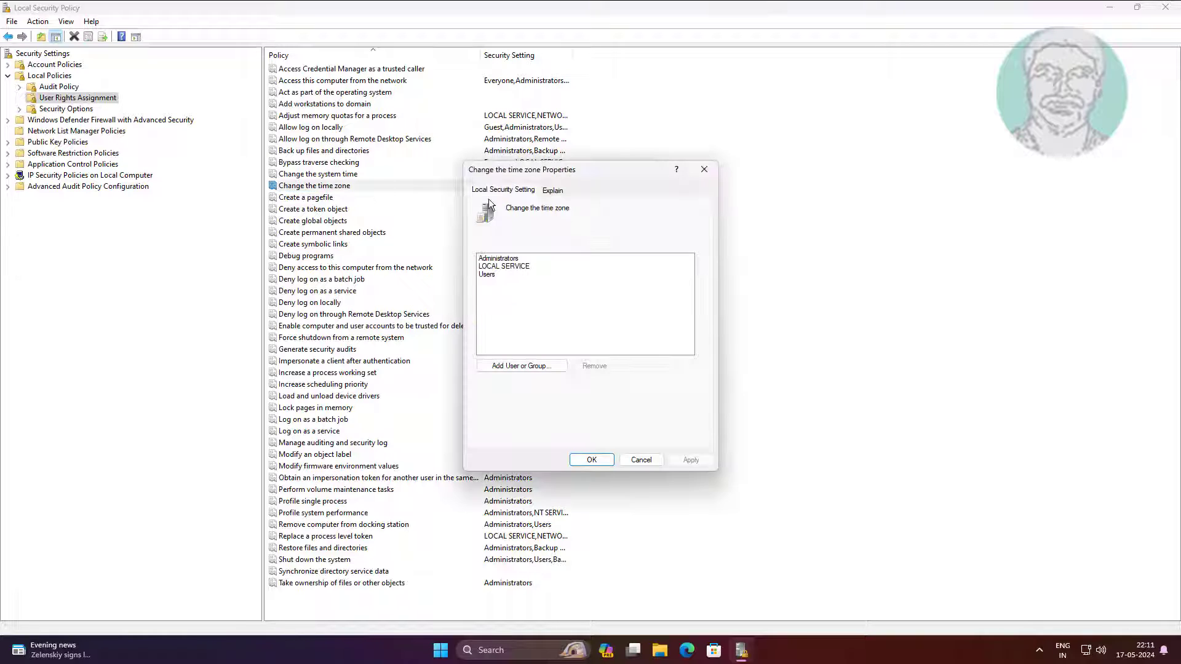
{"action": "left_click", "coordinate": [535, 363]}
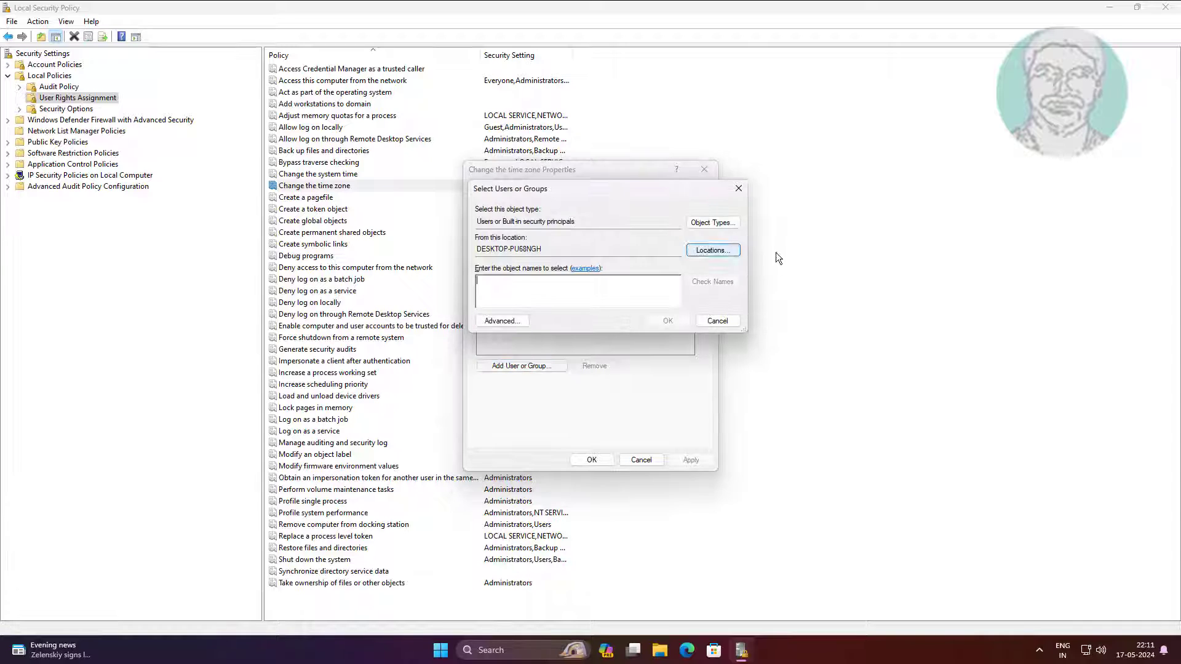
{"action": "left_click", "coordinate": [733, 225]}
{"action": "left_click", "coordinate": [491, 282]}
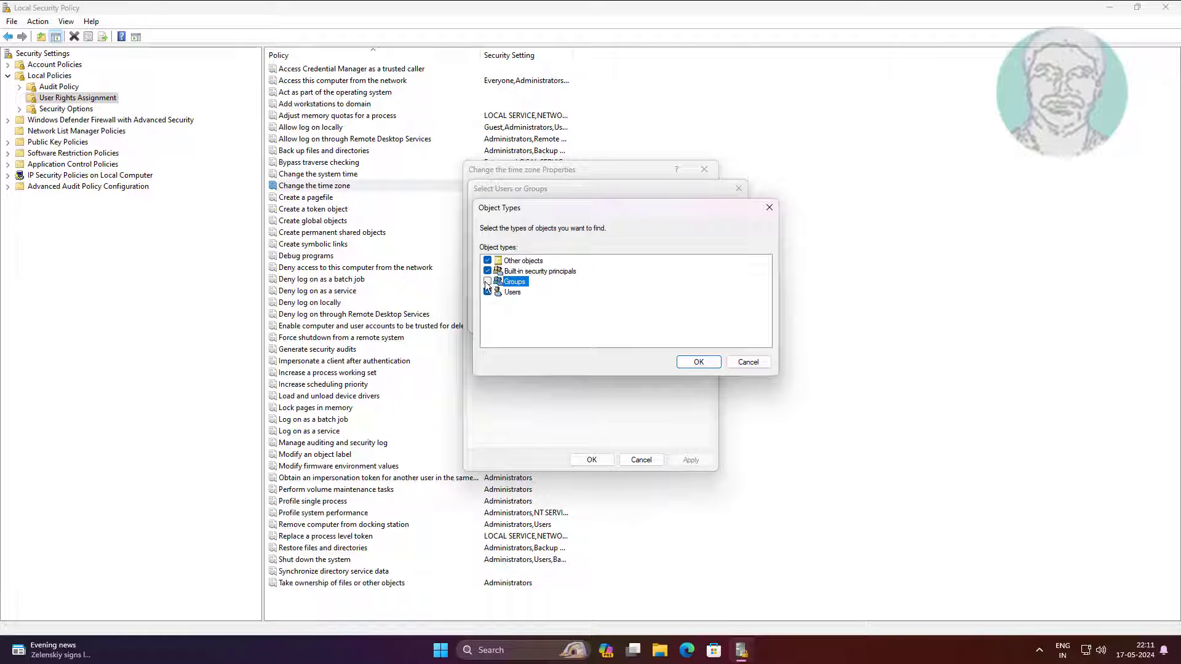
{"action": "left_click", "coordinate": [715, 363]}
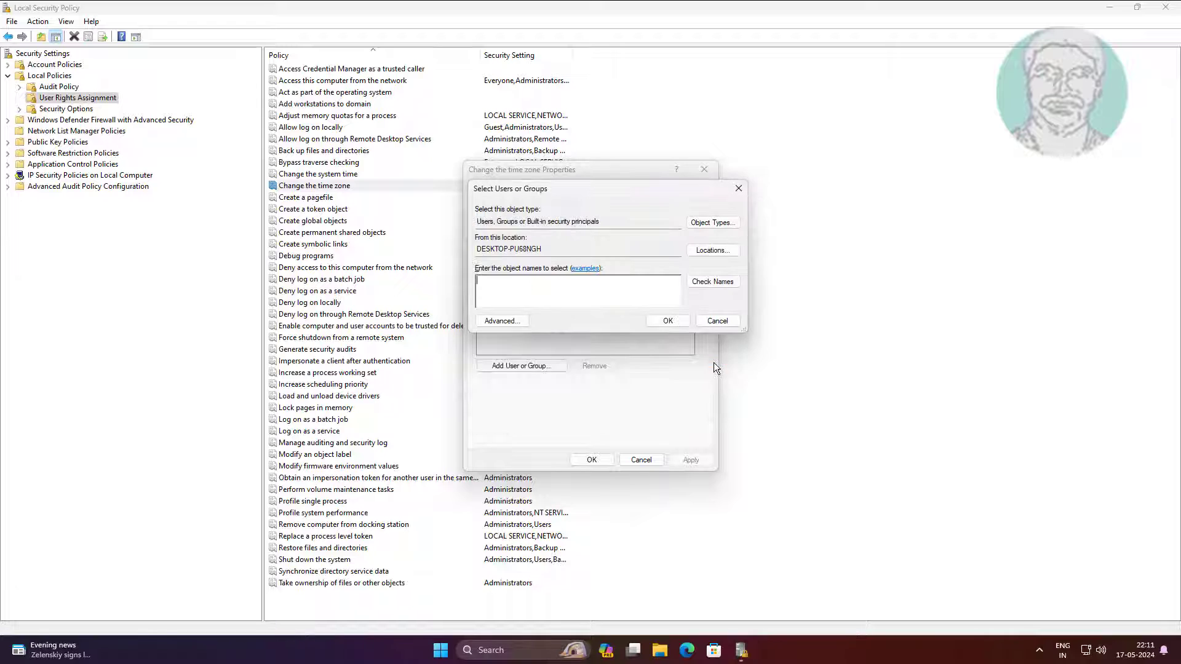
Step: Find and add the Users group to the right, confirm, then close Local Security Policy
{"action": "left_click", "coordinate": [501, 321]}
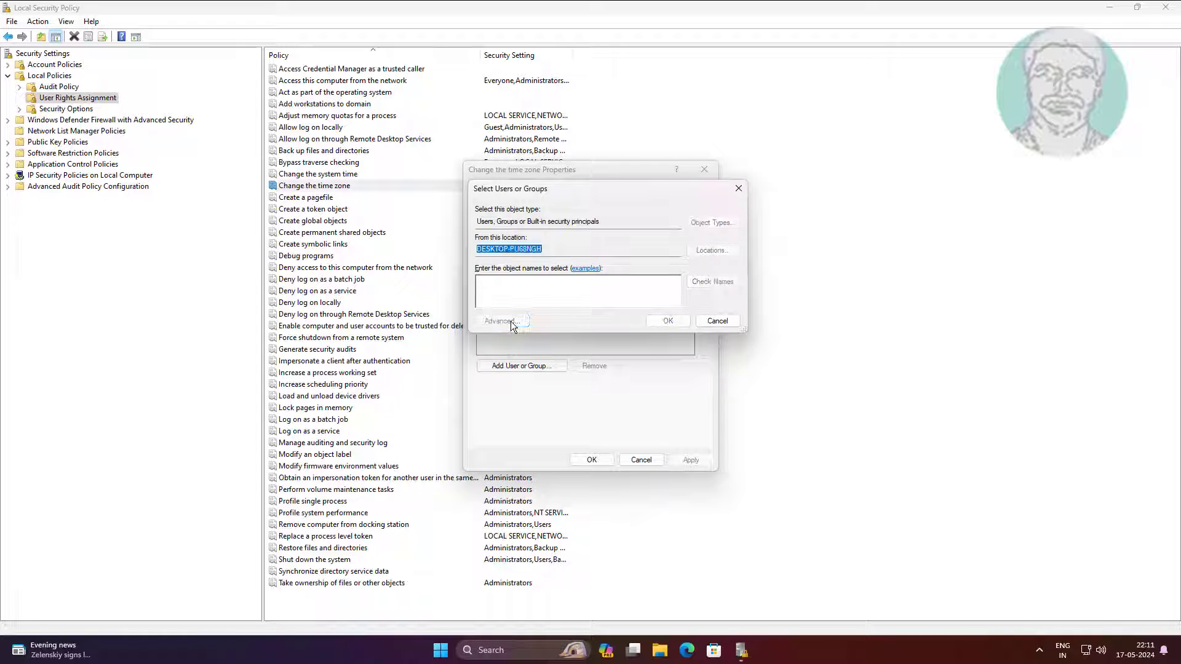
{"action": "left_click", "coordinate": [759, 323]}
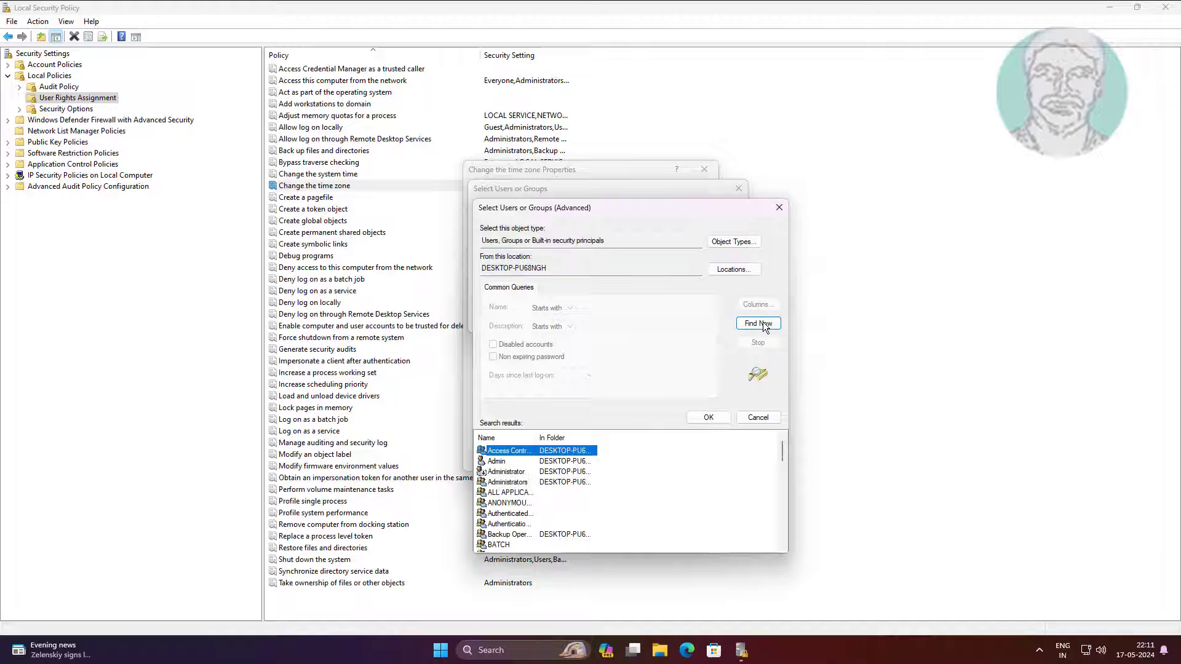
{"action": "scroll", "coordinate": [613, 515], "scroll_direction": "down", "scroll_amount": 10}
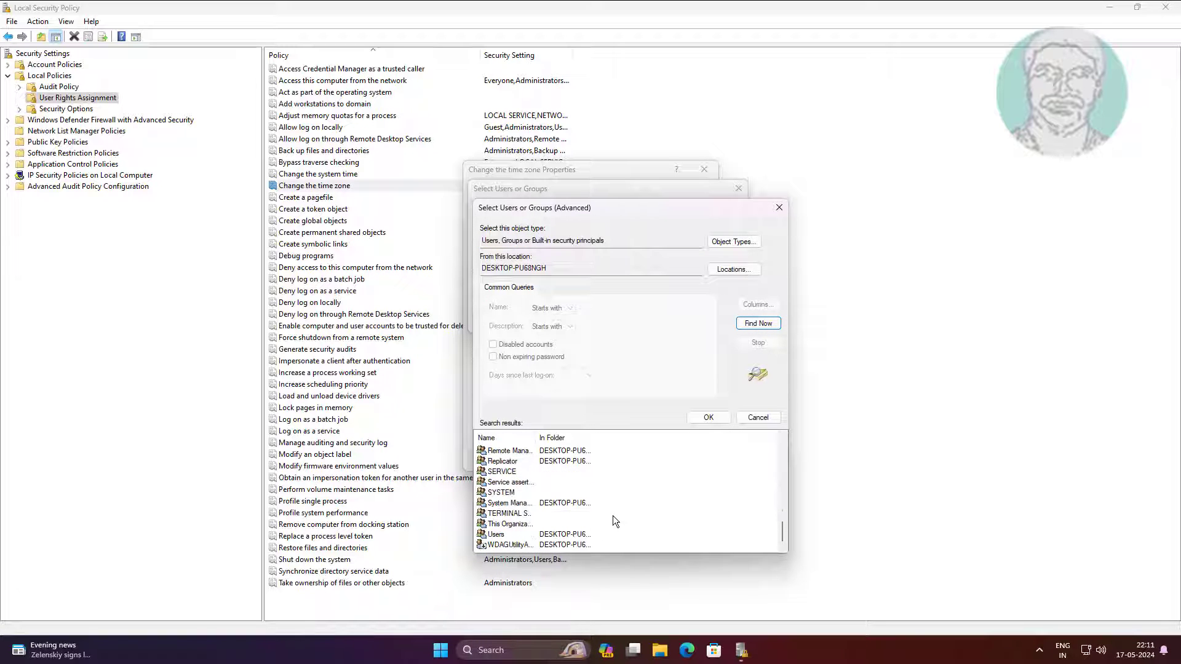
{"action": "left_click", "coordinate": [499, 535]}
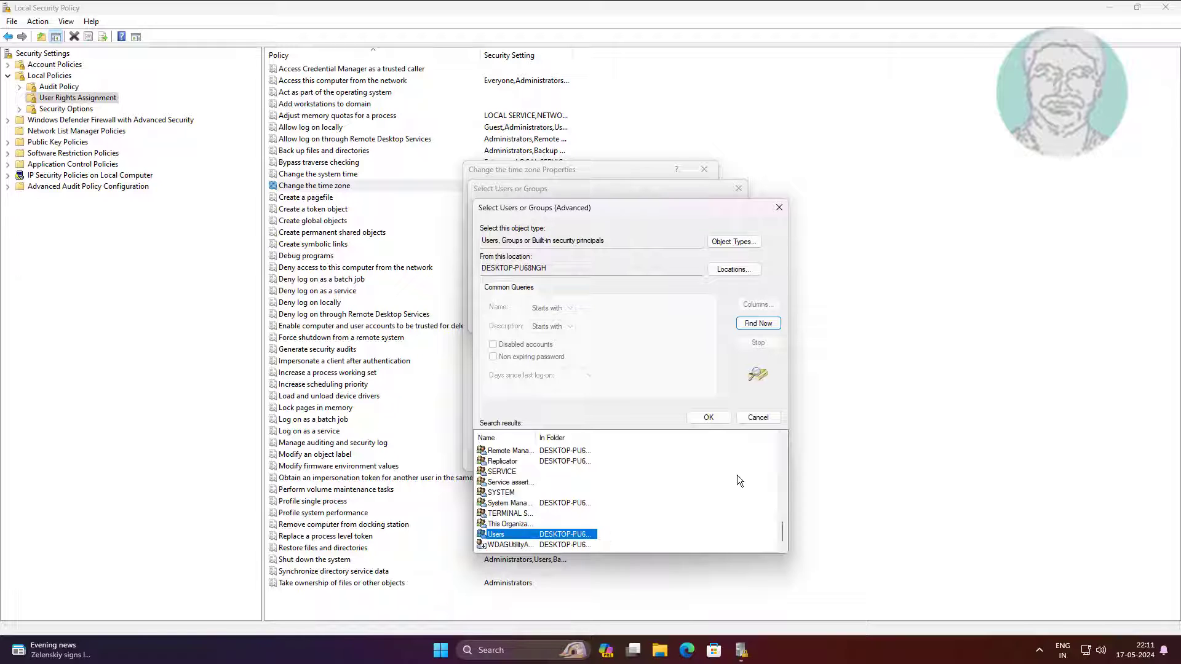
{"action": "left_click", "coordinate": [708, 418]}
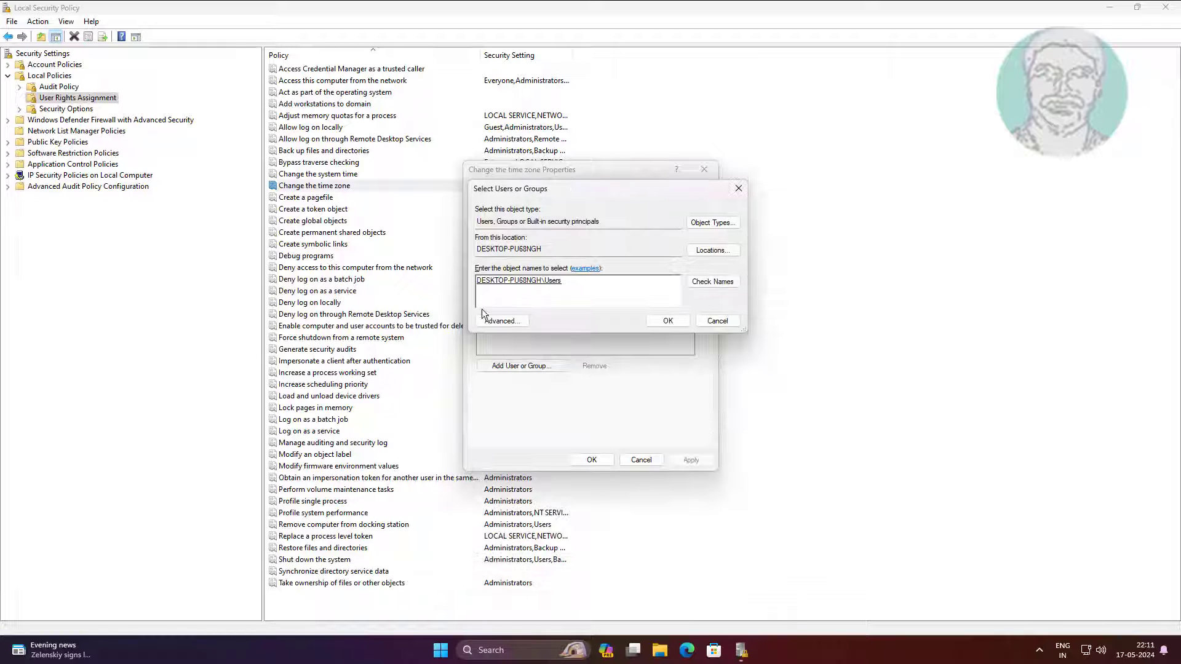
{"action": "left_click", "coordinate": [667, 321]}
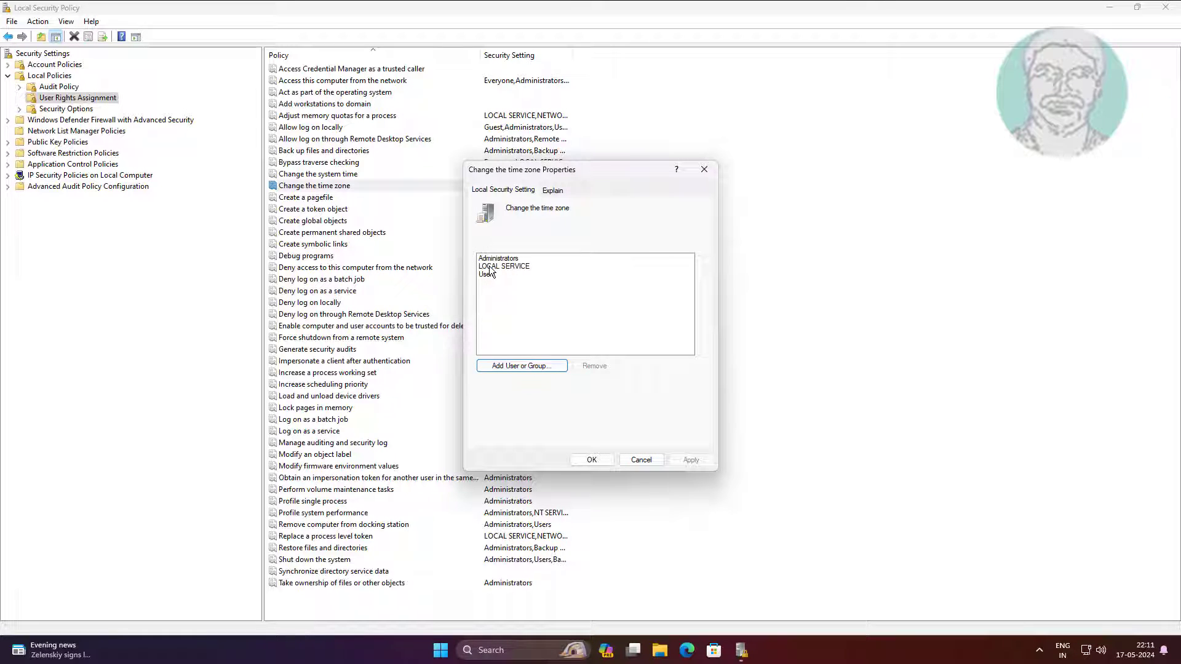
{"action": "left_click", "coordinate": [600, 461]}
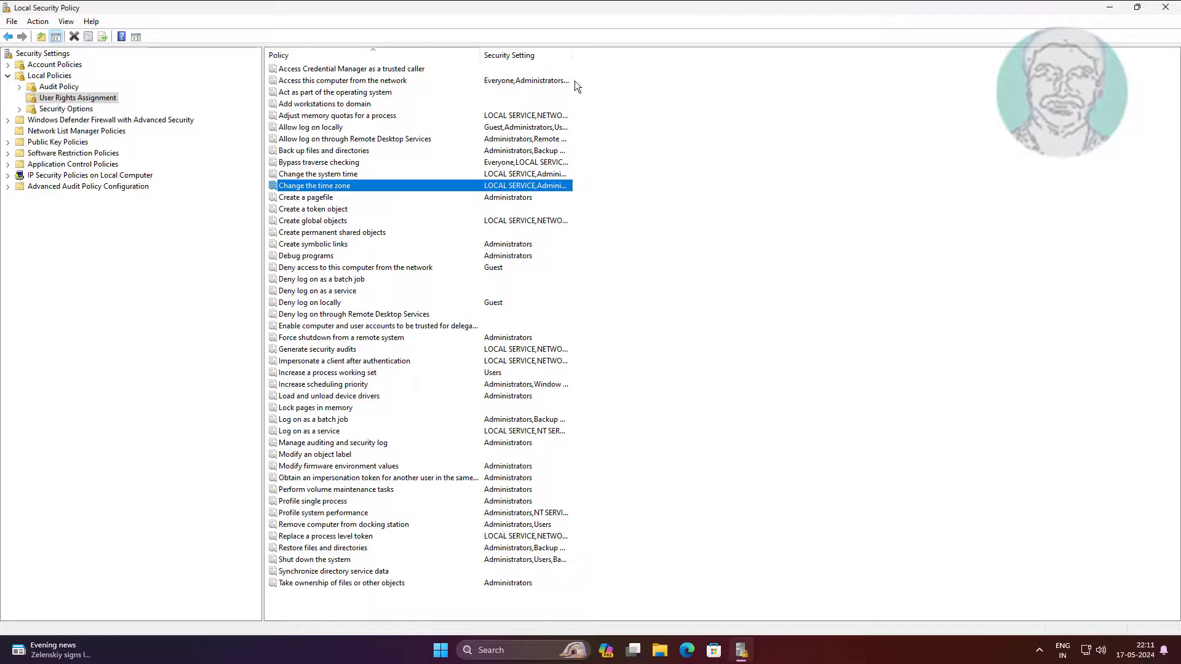
{"action": "left_click_drag", "start_coordinate": [572, 55], "coordinate": [650, 58]}
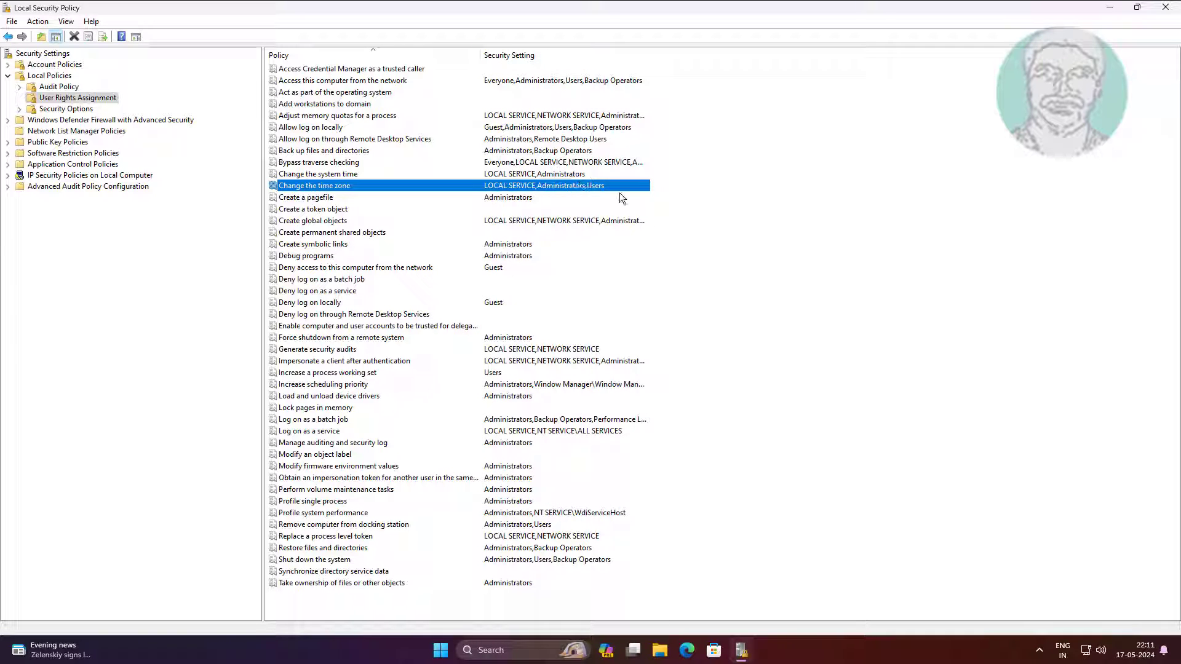
{"action": "left_click", "coordinate": [1165, 7]}
Step: Search for cmd and run Command Prompt as administrator
{"action": "left_click", "coordinate": [511, 654]}
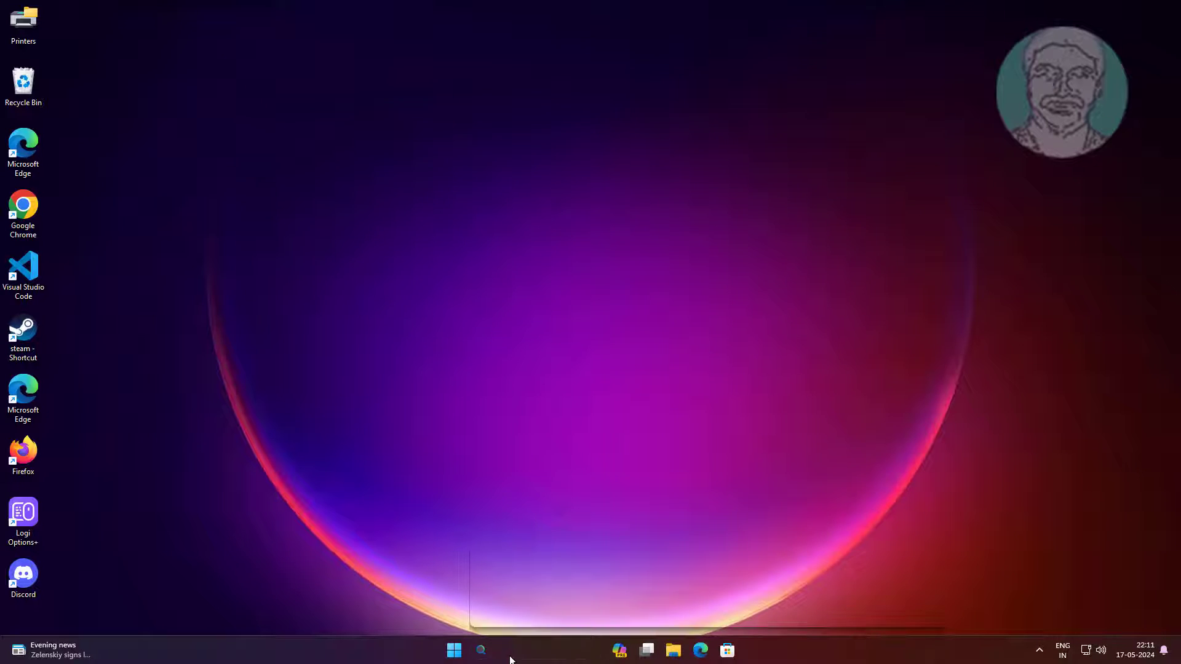
{"action": "type", "text": "cmd"}
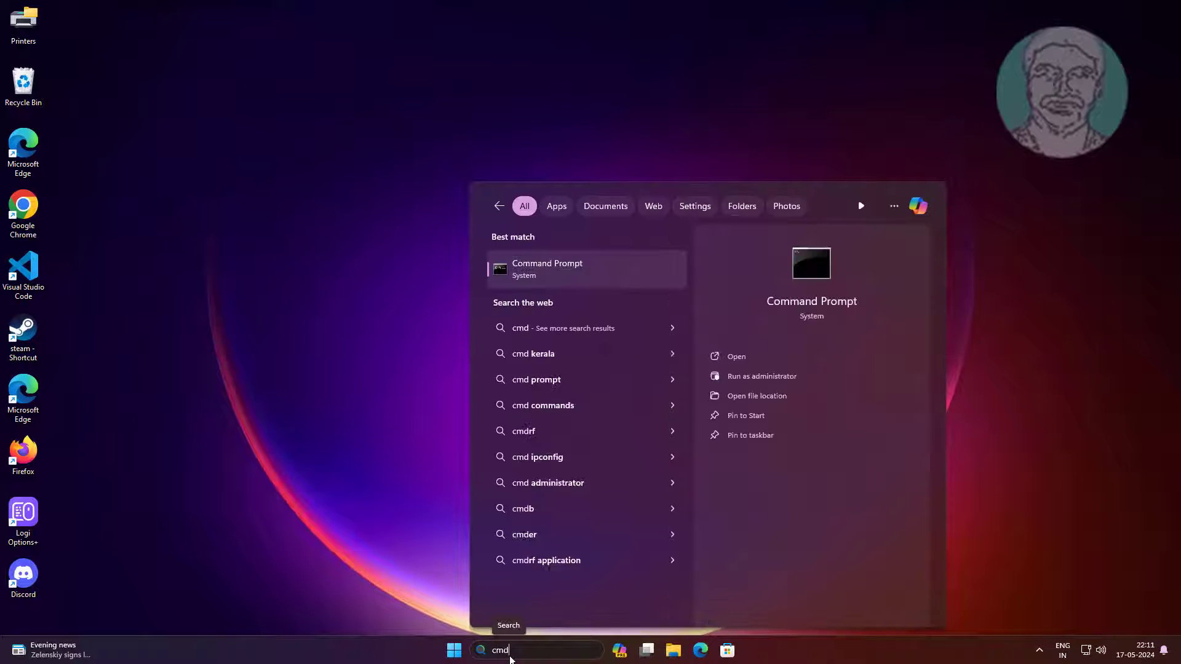
{"action": "right_click", "coordinate": [566, 264]}
{"action": "left_click", "coordinate": [615, 282]}
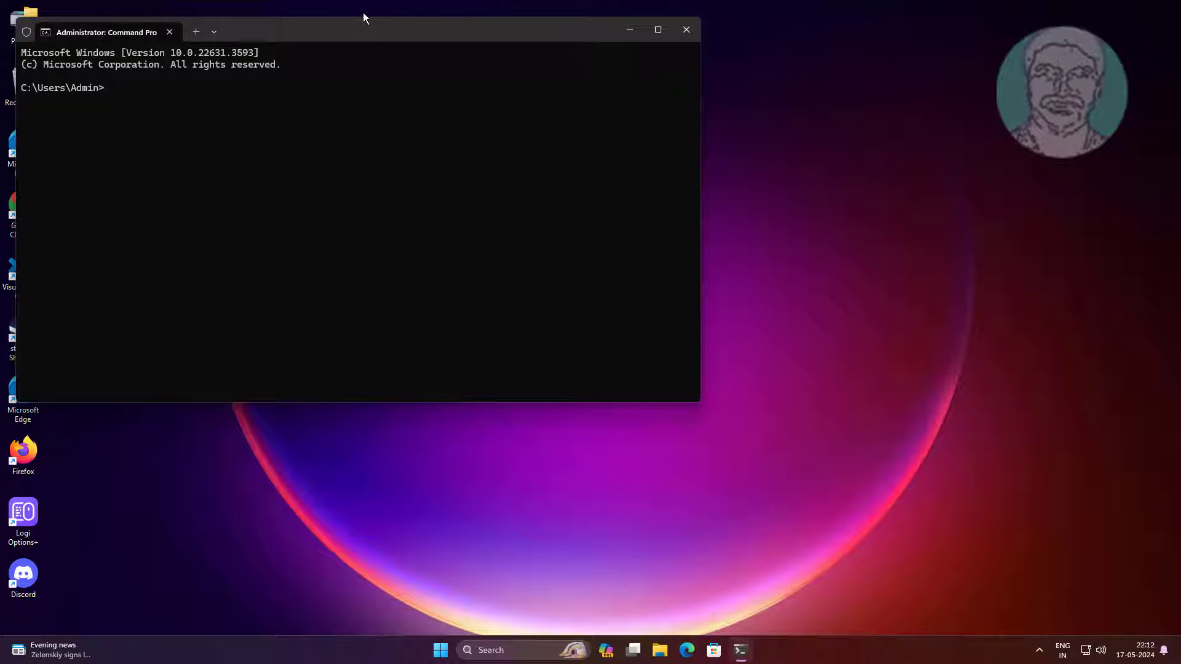
Step: Center the Command Prompt window and enter 'net user administrator active:yes' at the prompt
{"action": "left_click_drag", "start_coordinate": [332, 28], "coordinate": [515, 83]}
{"action": "type", "text": "net "}
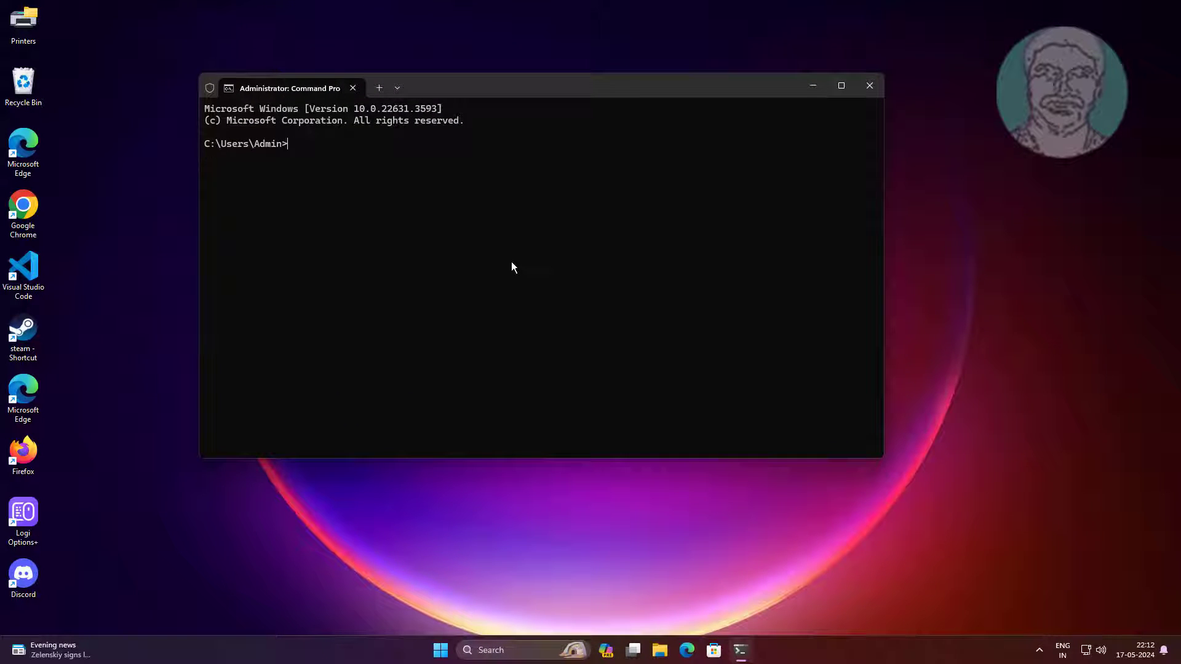
{"action": "type", "text": "user administrator active:yes"}
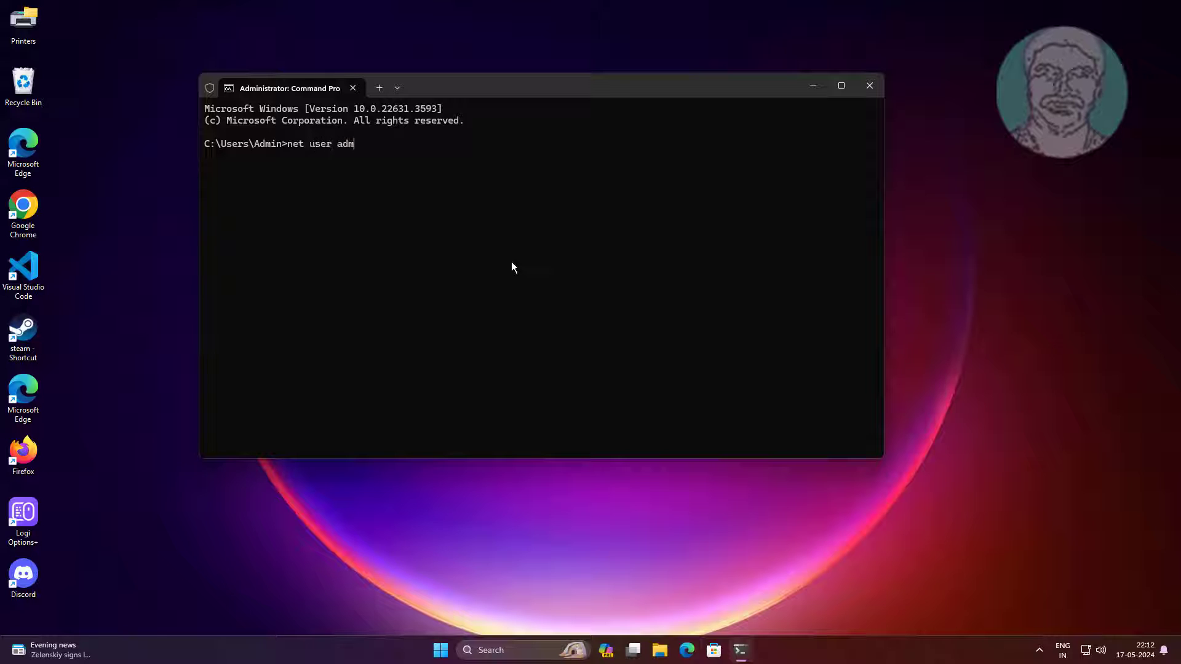
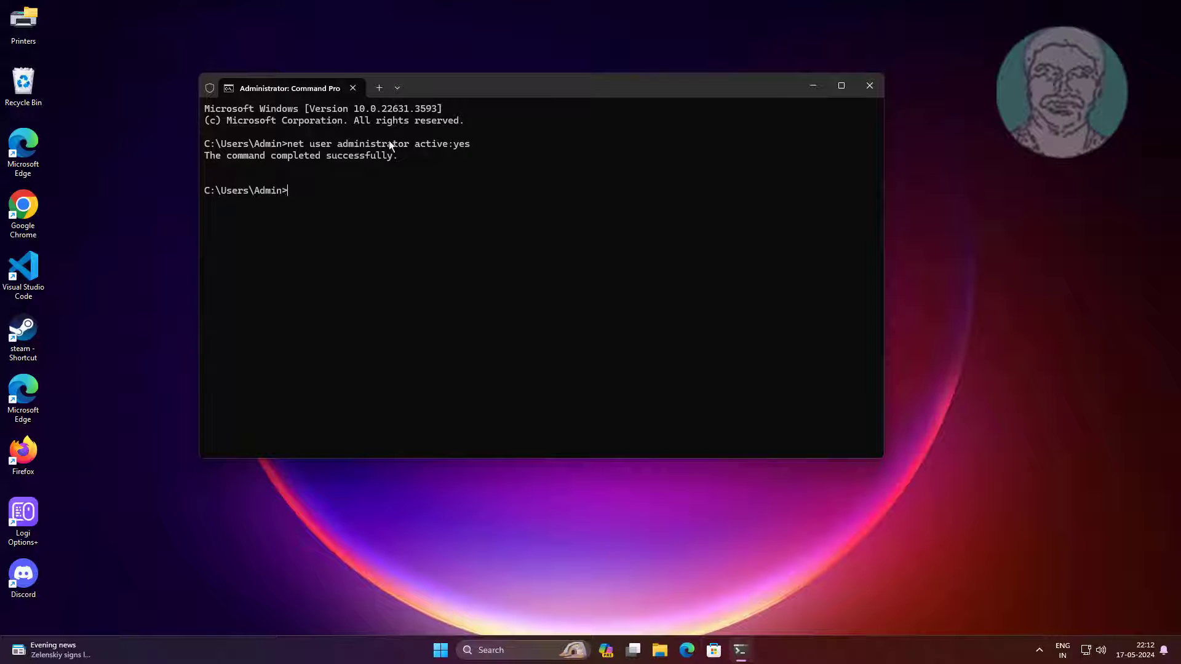
Step: Exit the current console and launch Command Prompt as administrator from a search for cmd
{"action": "type", "text": "exit"}
{"action": "key", "text": "Return"}
{"action": "left_click", "coordinate": [521, 650]}
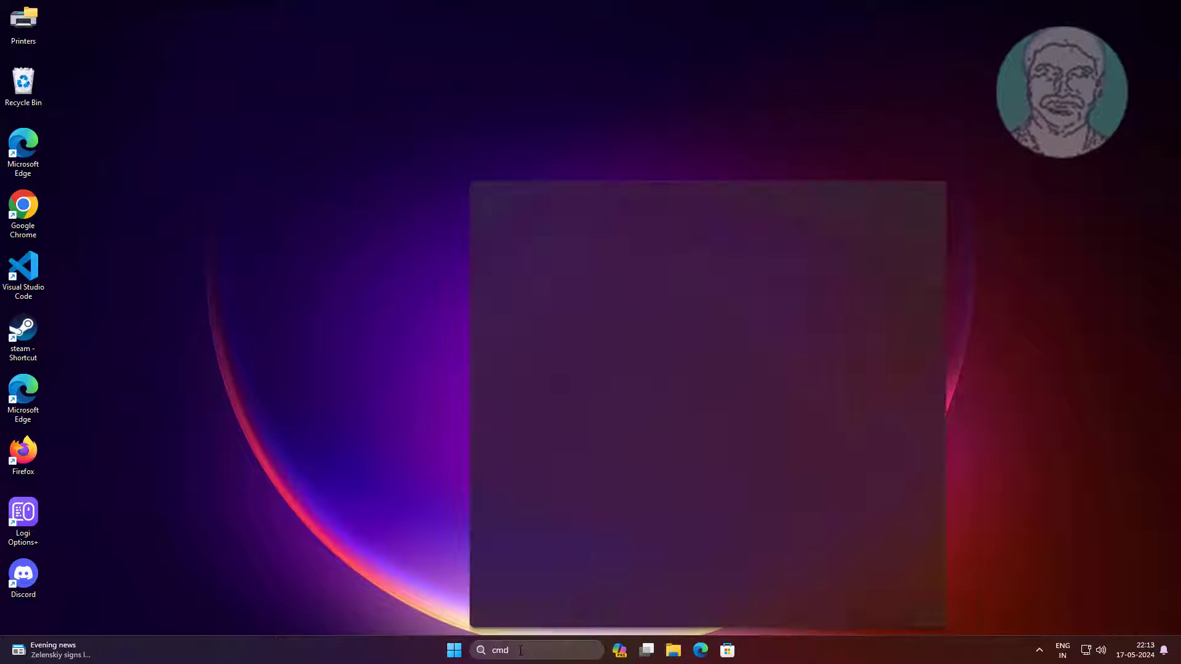
{"action": "type", "text": "cmd"}
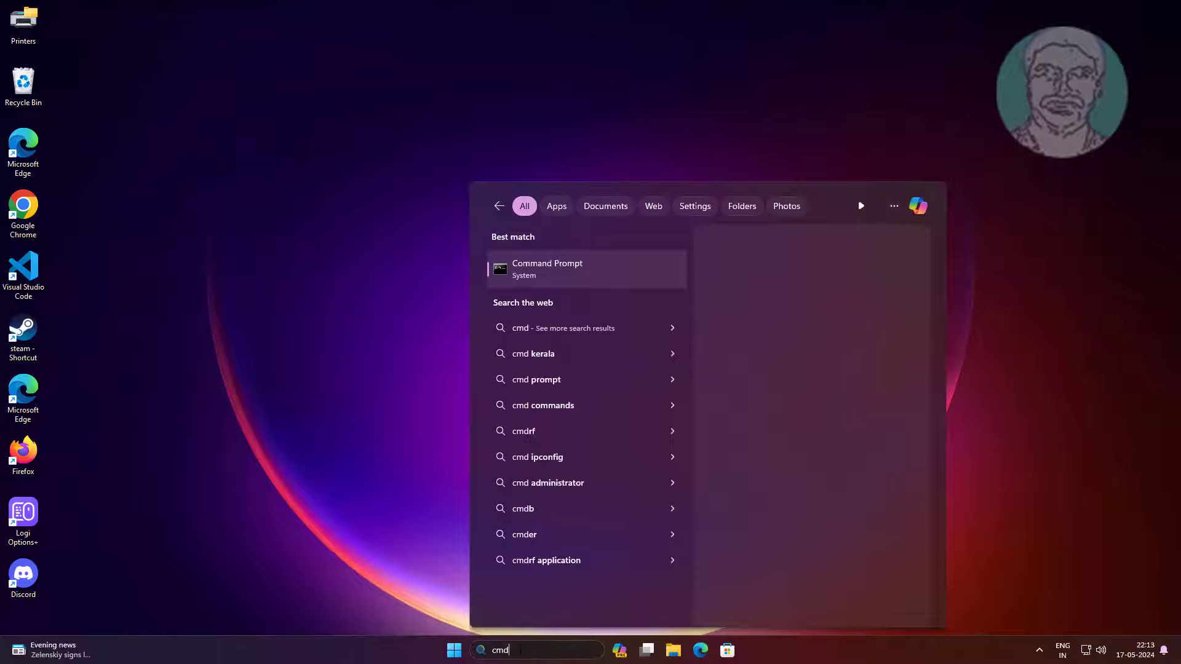
{"action": "right_click", "coordinate": [564, 280]}
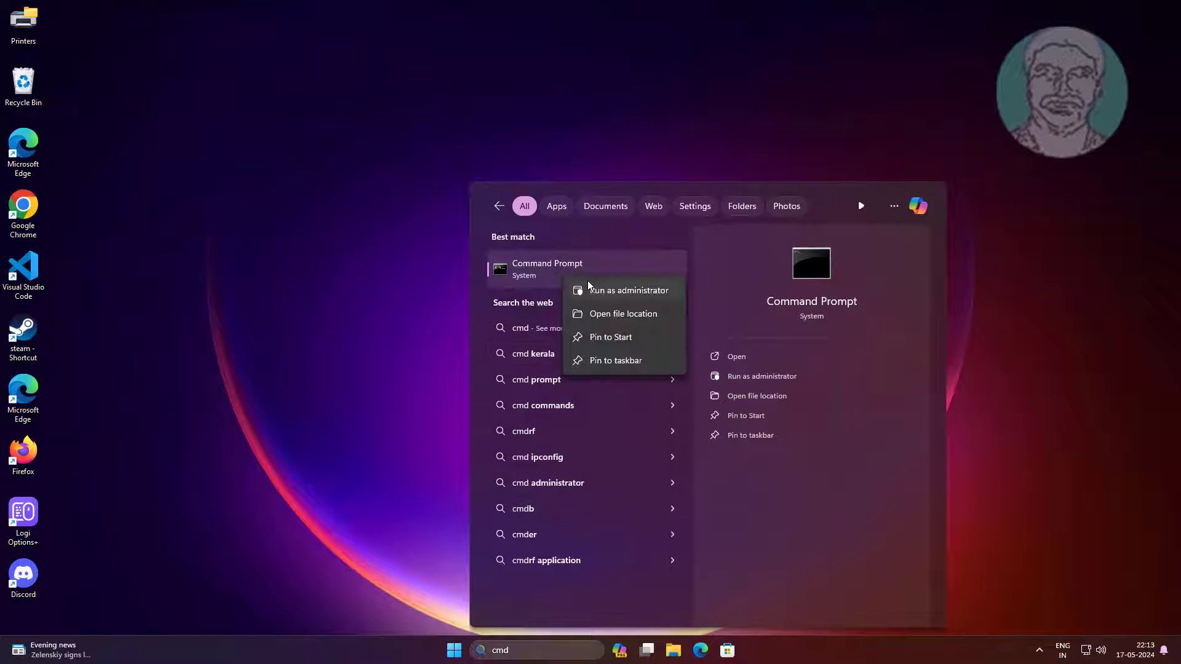
{"action": "left_click", "coordinate": [593, 286]}
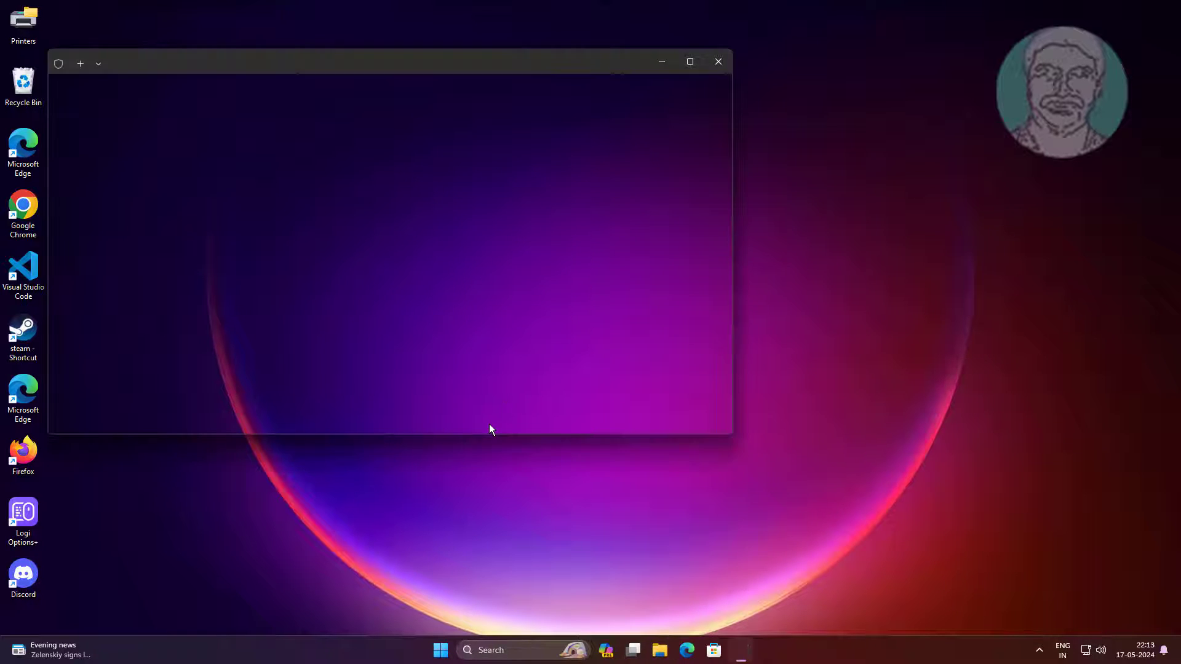
Step: Run tzutil /l in the elevated window and scroll the time zone list to find India Standard Time
{"action": "left_click_drag", "start_coordinate": [330, 57], "coordinate": [564, 120]}
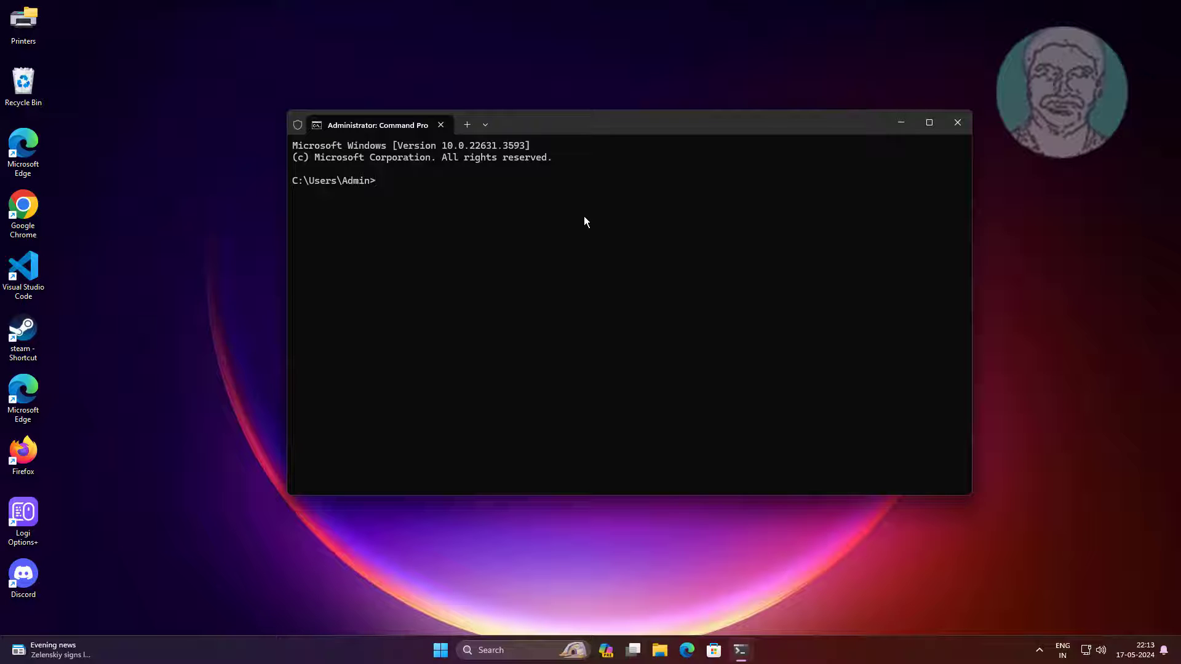
{"action": "type", "text": "tzutil /l"}
{"action": "key", "text": "Return"}
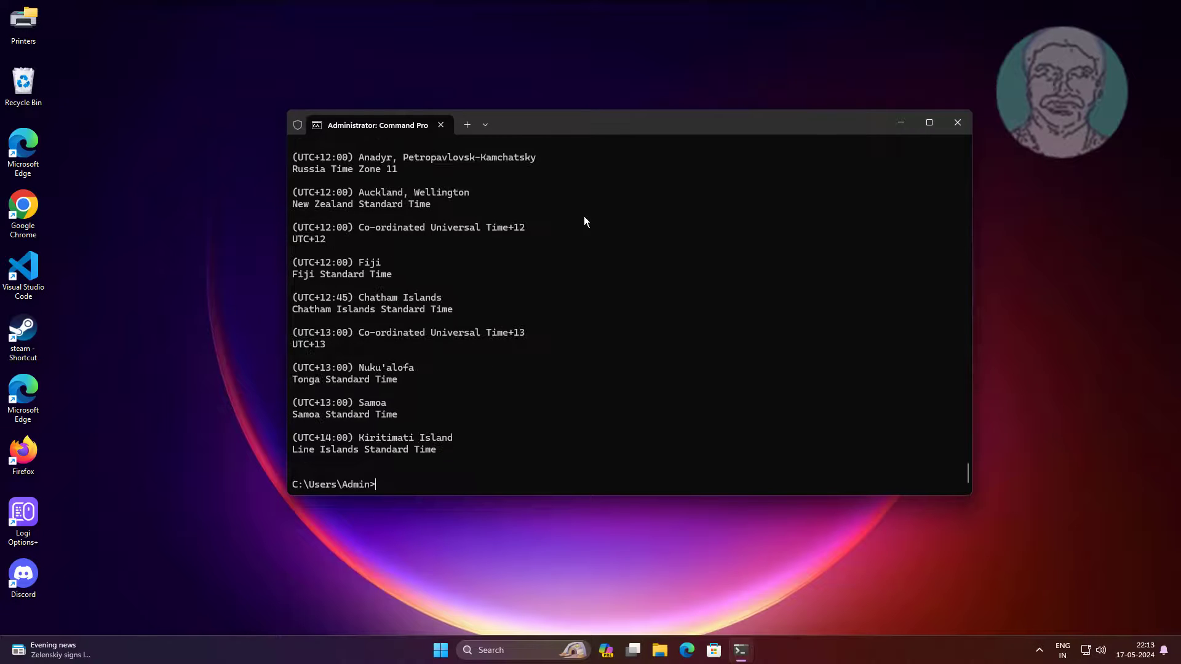
{"action": "scroll", "coordinate": [472, 372], "scroll_direction": "up", "scroll_amount": 13}
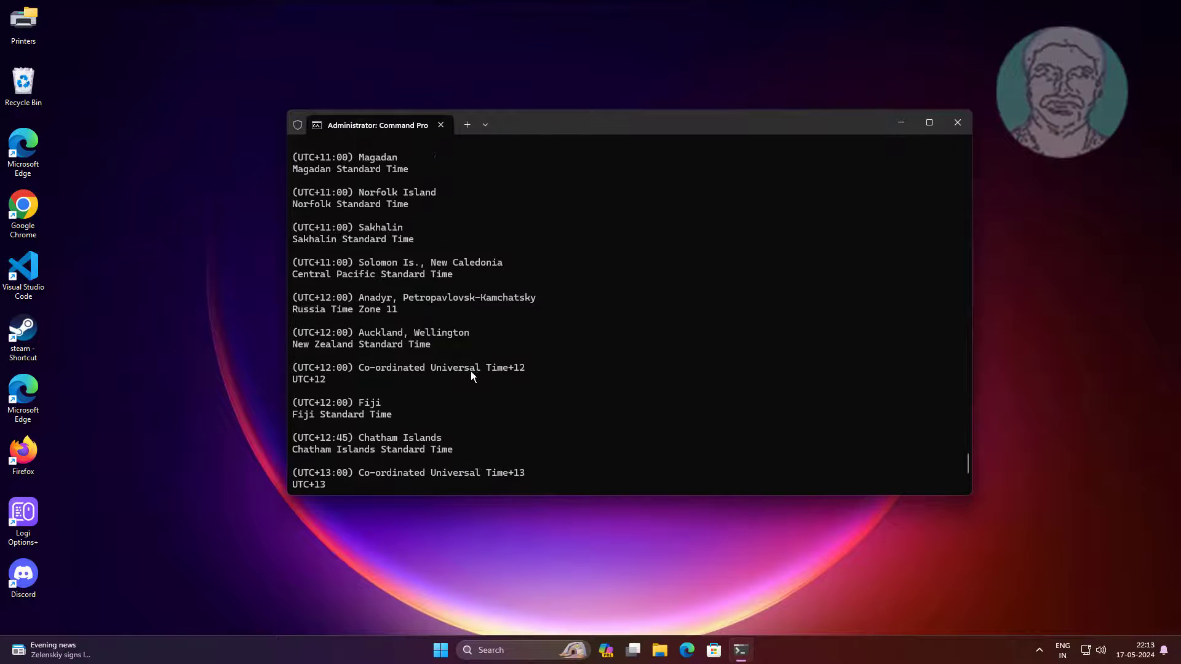
{"action": "scroll", "coordinate": [473, 376], "scroll_direction": "up", "scroll_amount": 20}
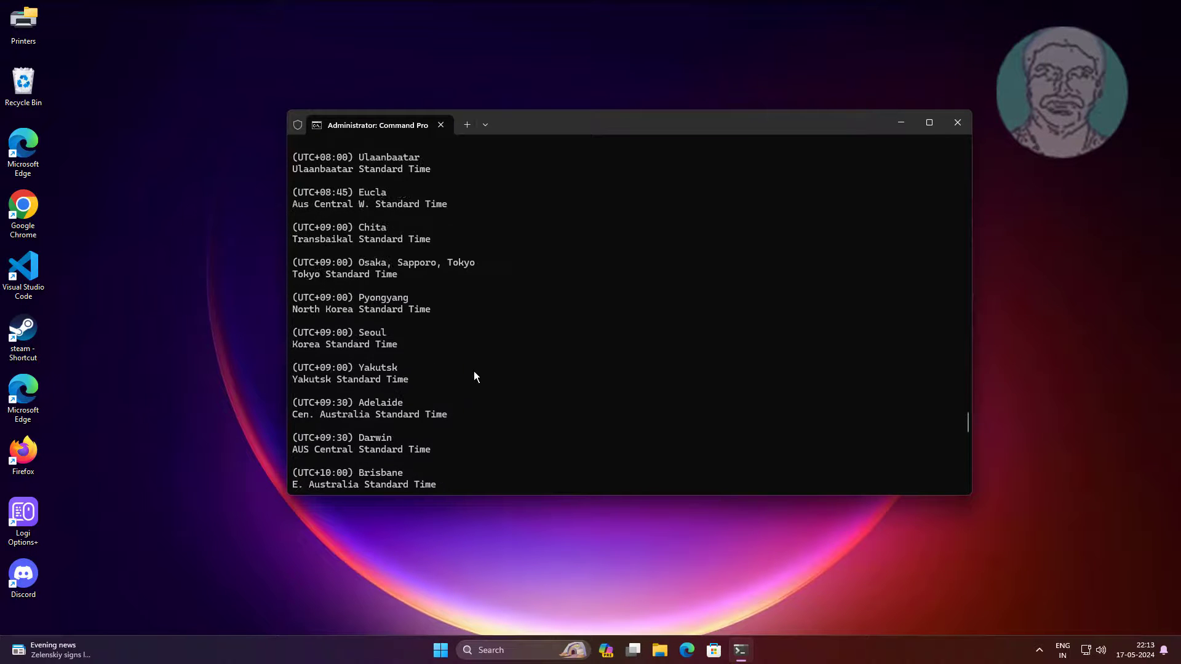
{"action": "scroll", "coordinate": [474, 371], "scroll_direction": "up", "scroll_amount": 8}
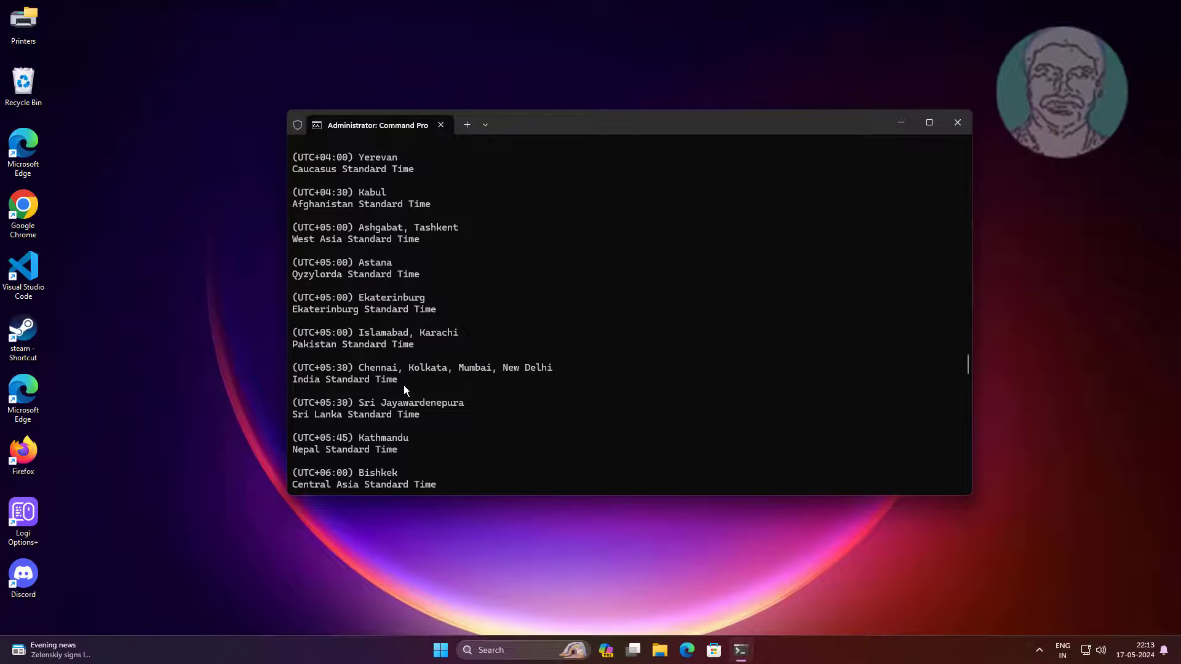
{"action": "scroll", "coordinate": [464, 372], "scroll_direction": "down", "scroll_amount": 20}
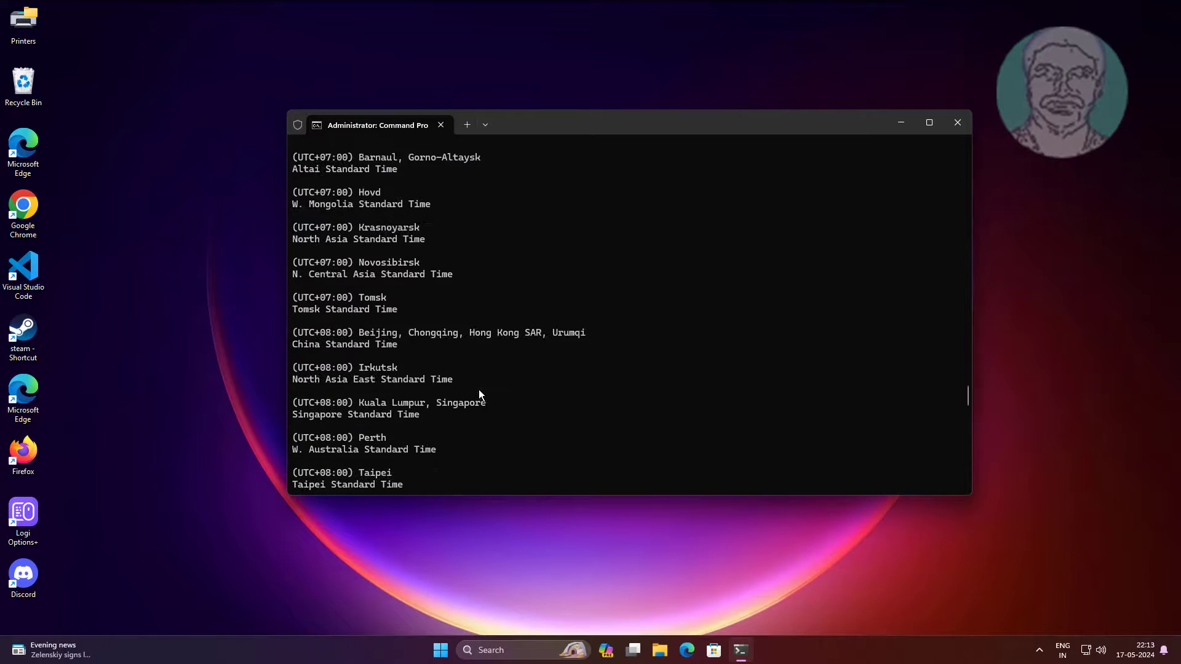
{"action": "scroll", "coordinate": [495, 388], "scroll_direction": "down", "scroll_amount": 17}
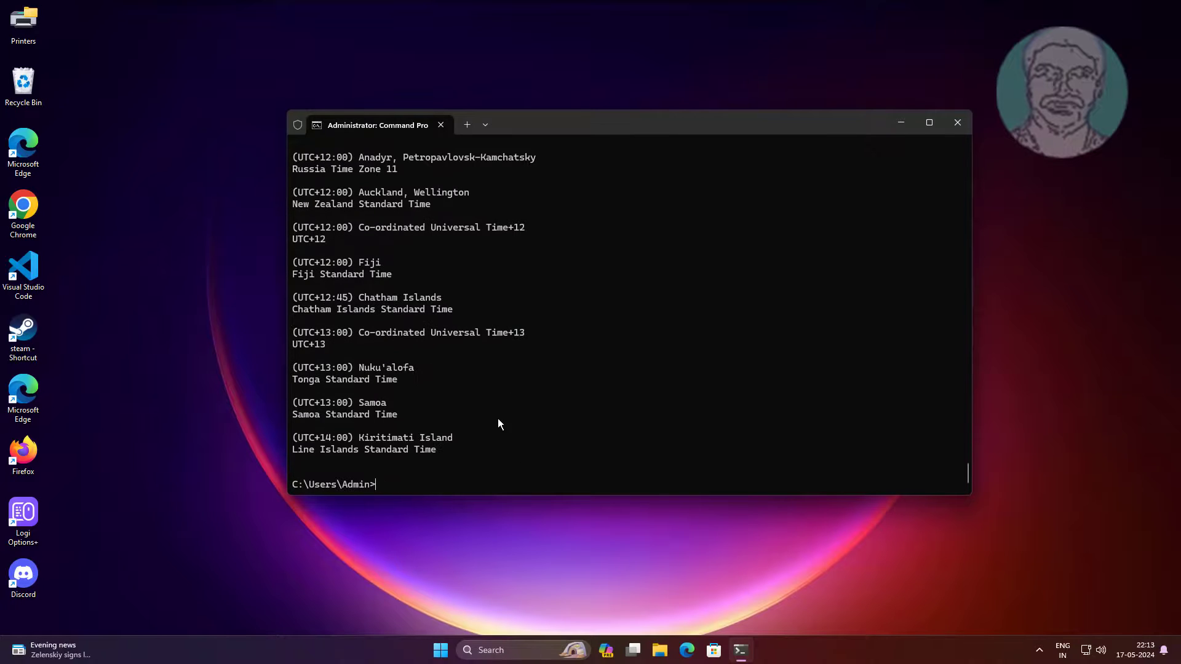
Step: Apply "India Standard Time" with tzutil /s, then exit the console
{"action": "type", "text": "tzutil /s \"In"}
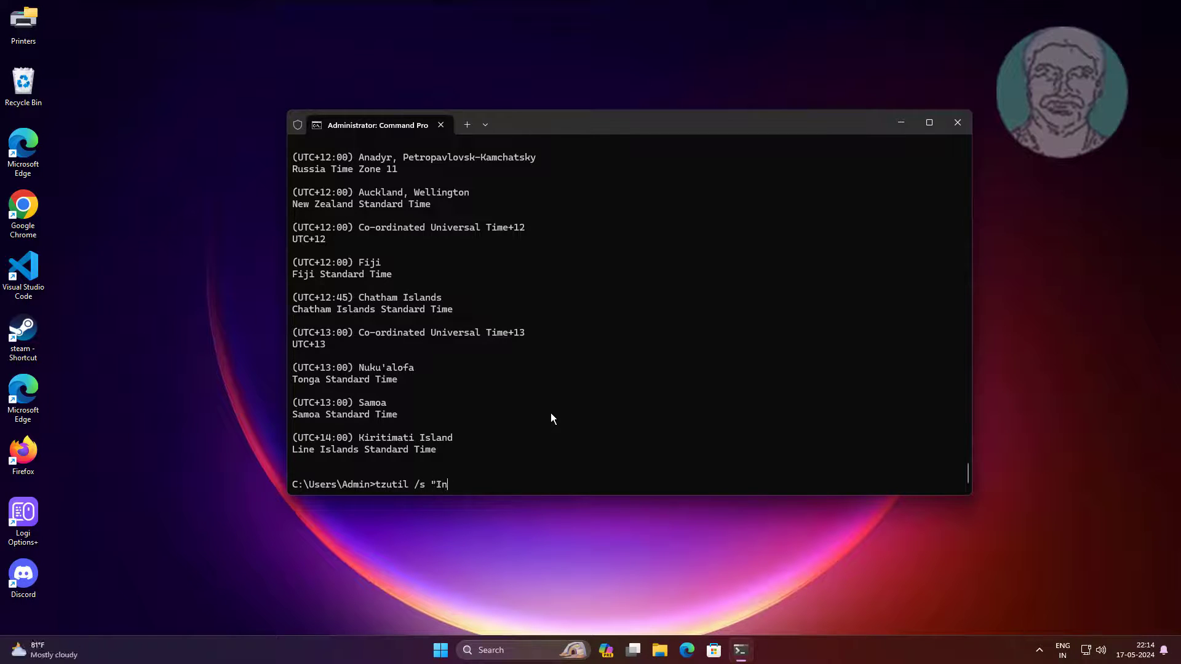
{"action": "type", "text": "dia Standard Time\""}
{"action": "key", "text": "Return"}
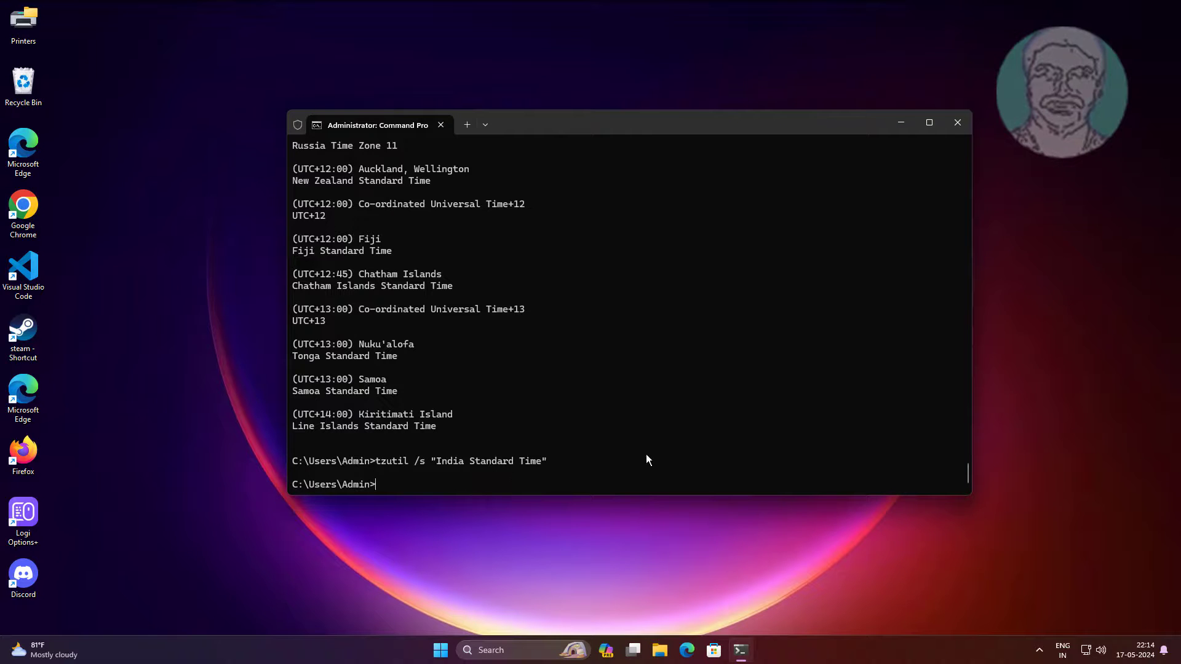
{"action": "type", "text": "exit"}
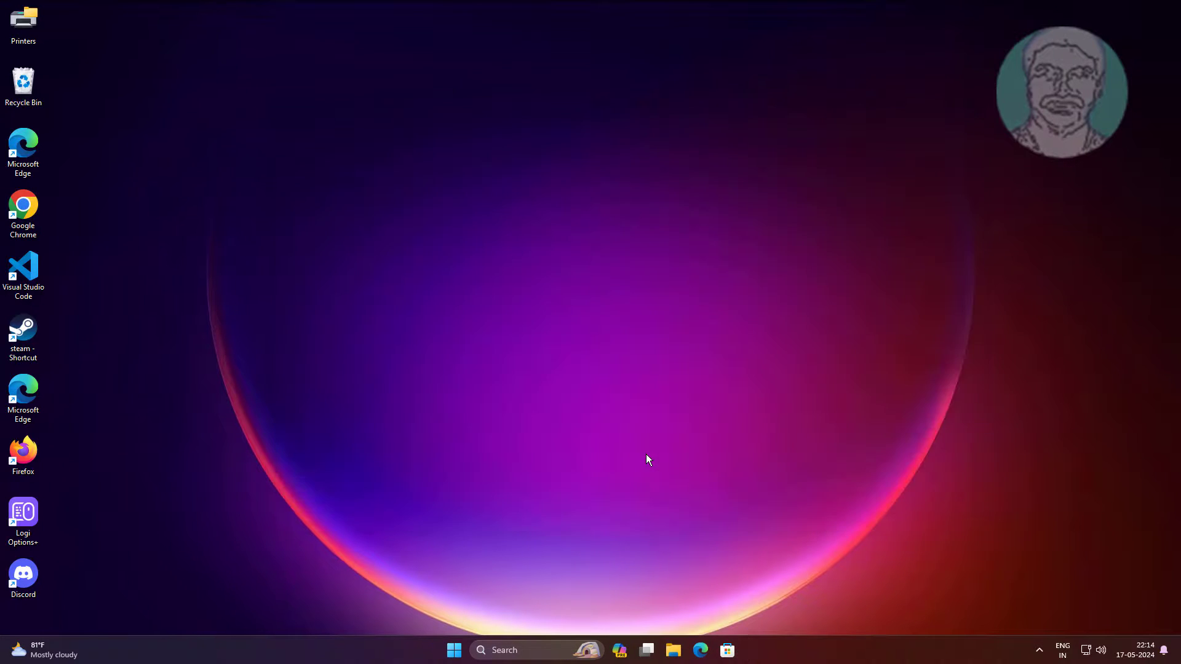